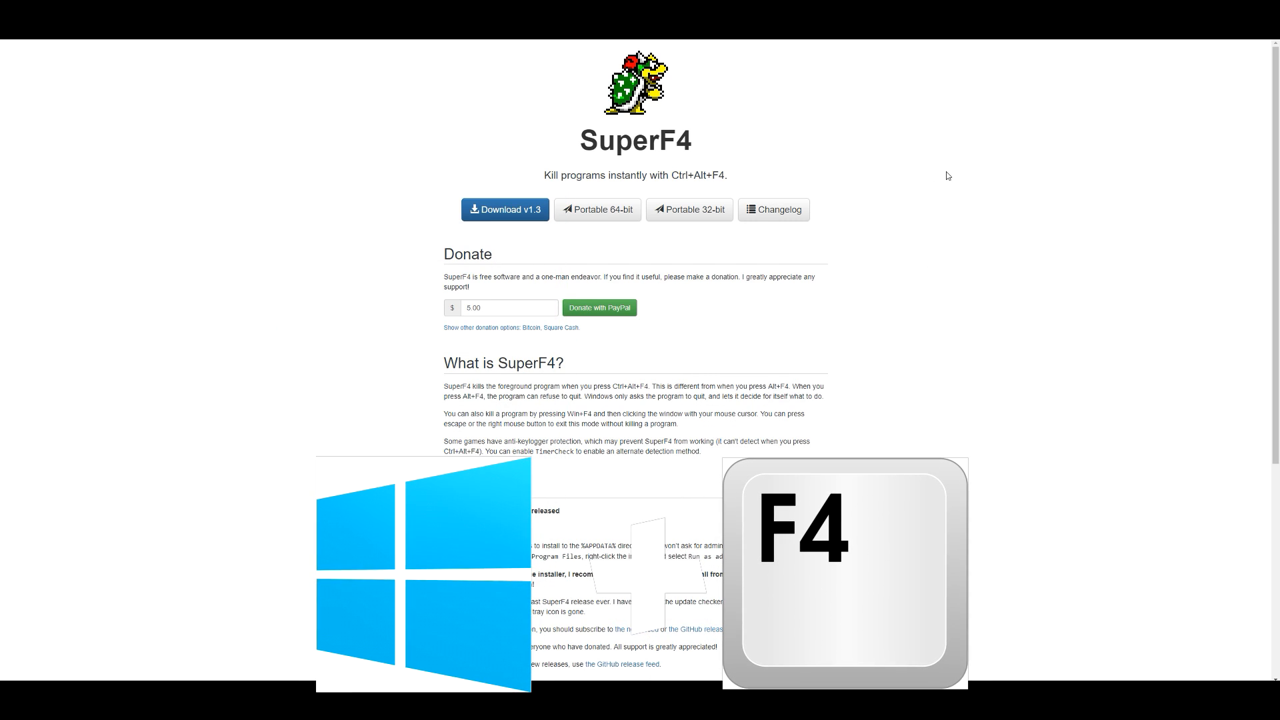
scroll(897, 321, "down", 3)
scroll(896, 321, "up", 2)
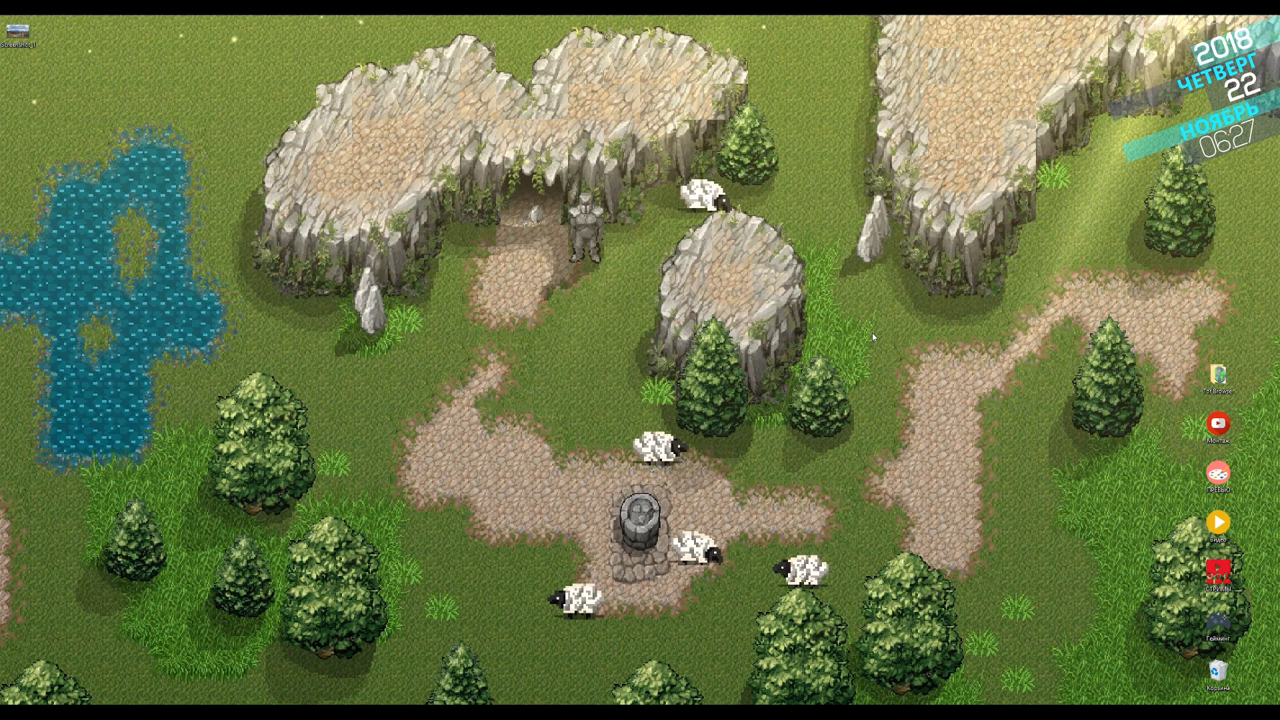
Open a new File Explorer window and close it again
key("super+e")
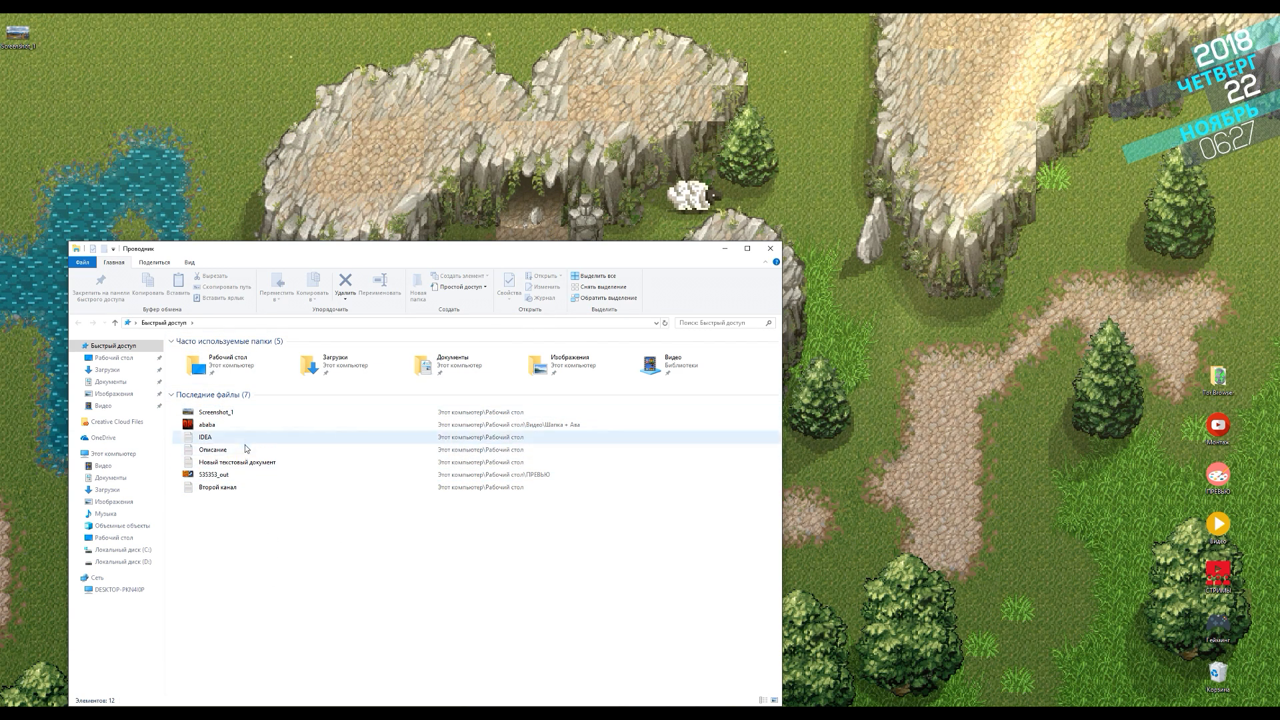
left_click(770, 248)
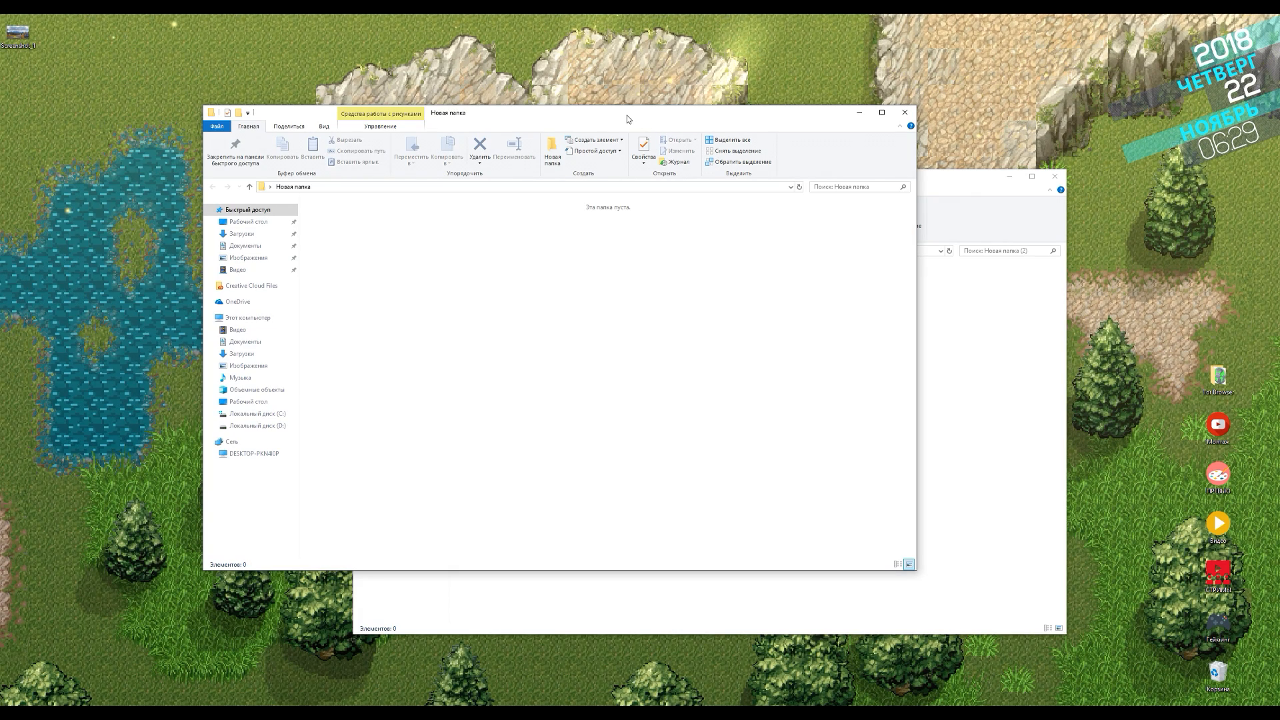
Snap the "Новая папка" window to the left half of the screen and fill the other half with Adobe Audition
left_click_drag(733, 119, 734, 113)
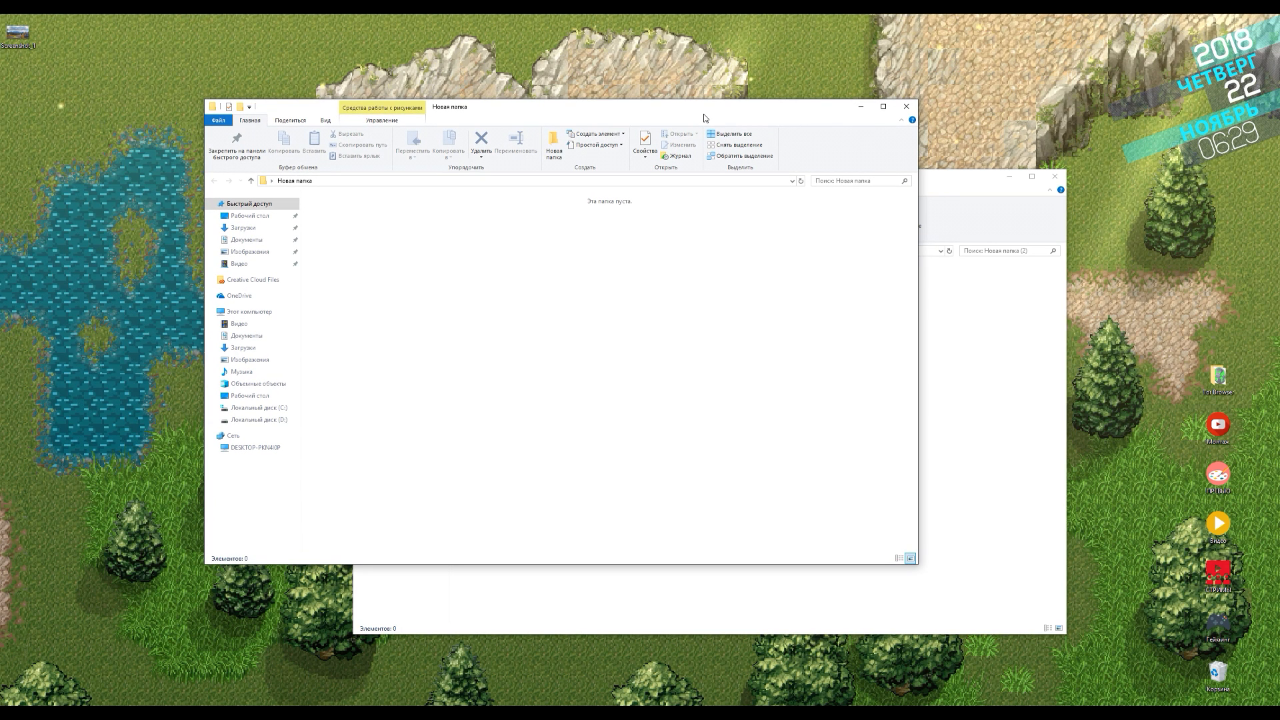
left_click_drag(678, 116, 710, 108)
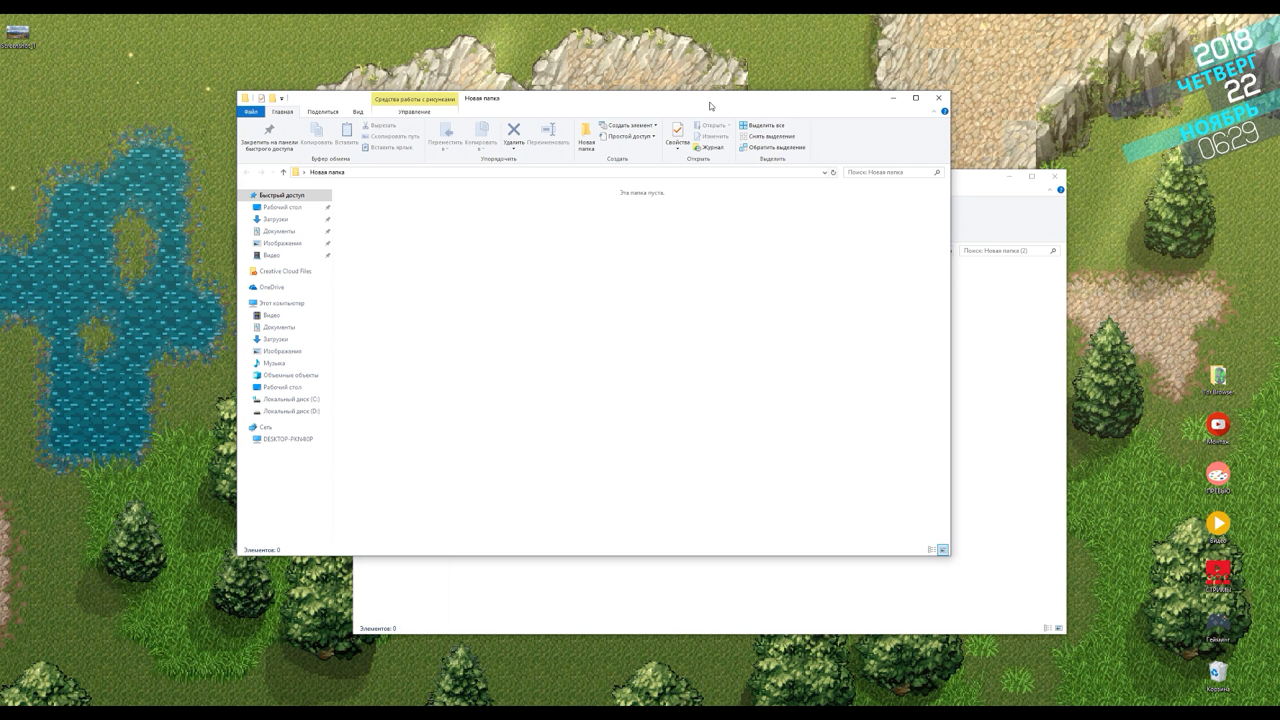
key("super+Left")
key("super+Right")
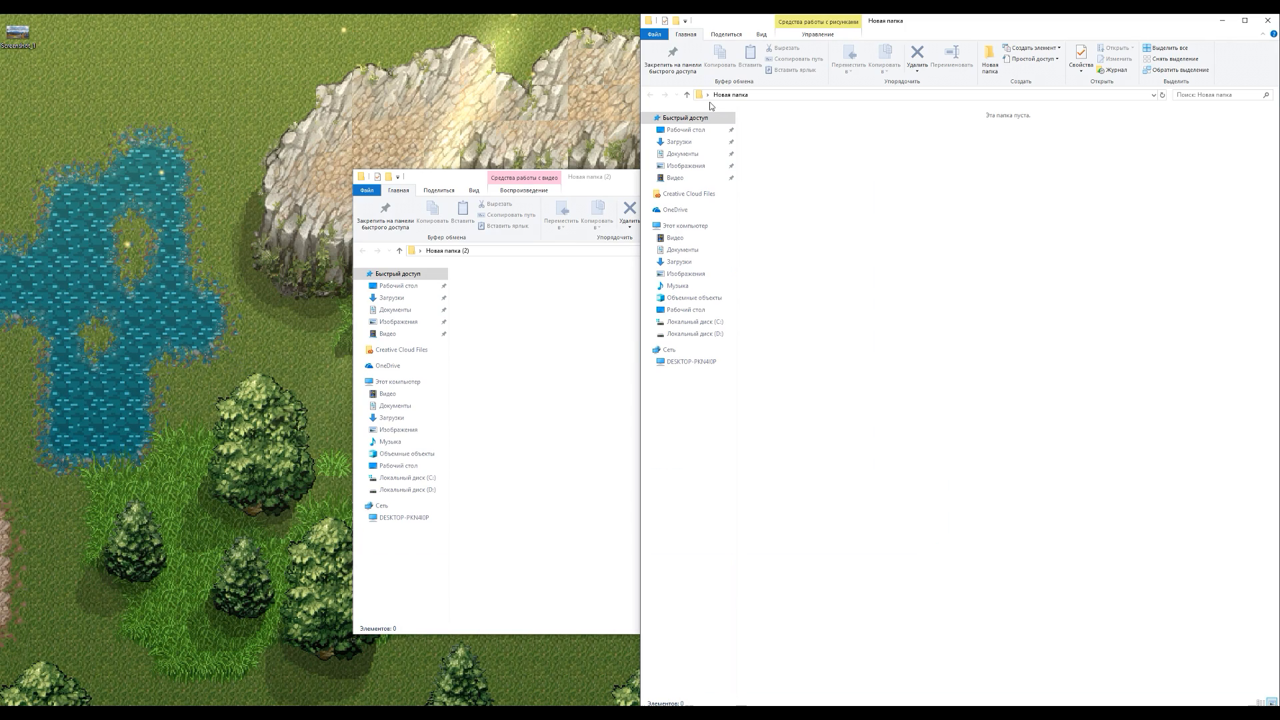
key("super+Left")
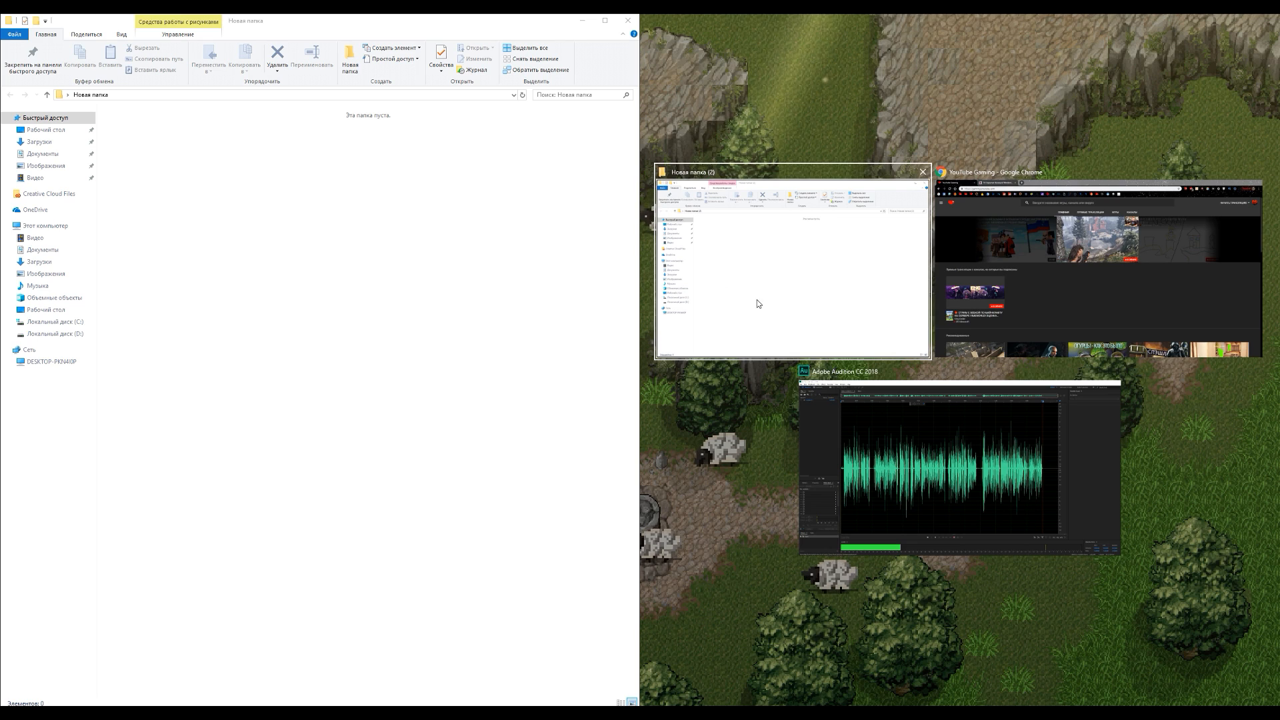
left_click(879, 427)
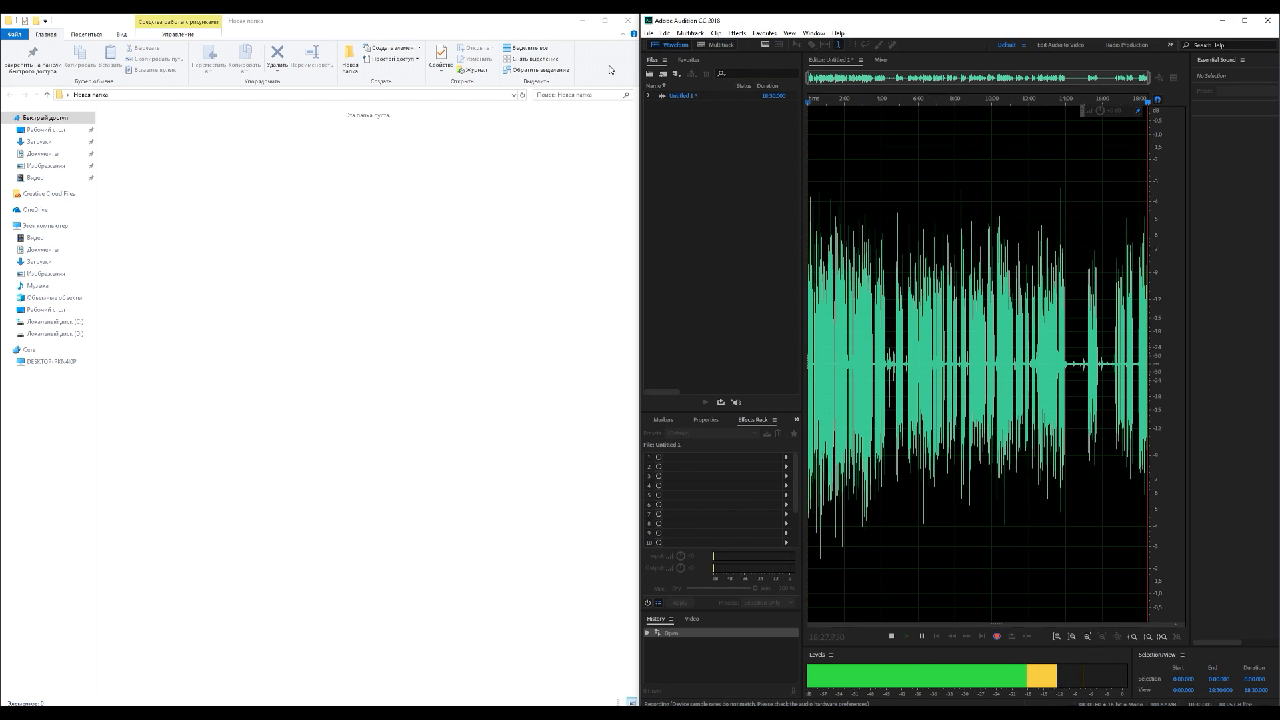
Close both folder windows, "Новая папка" and "Новая папка (2)"
left_click(444, 238)
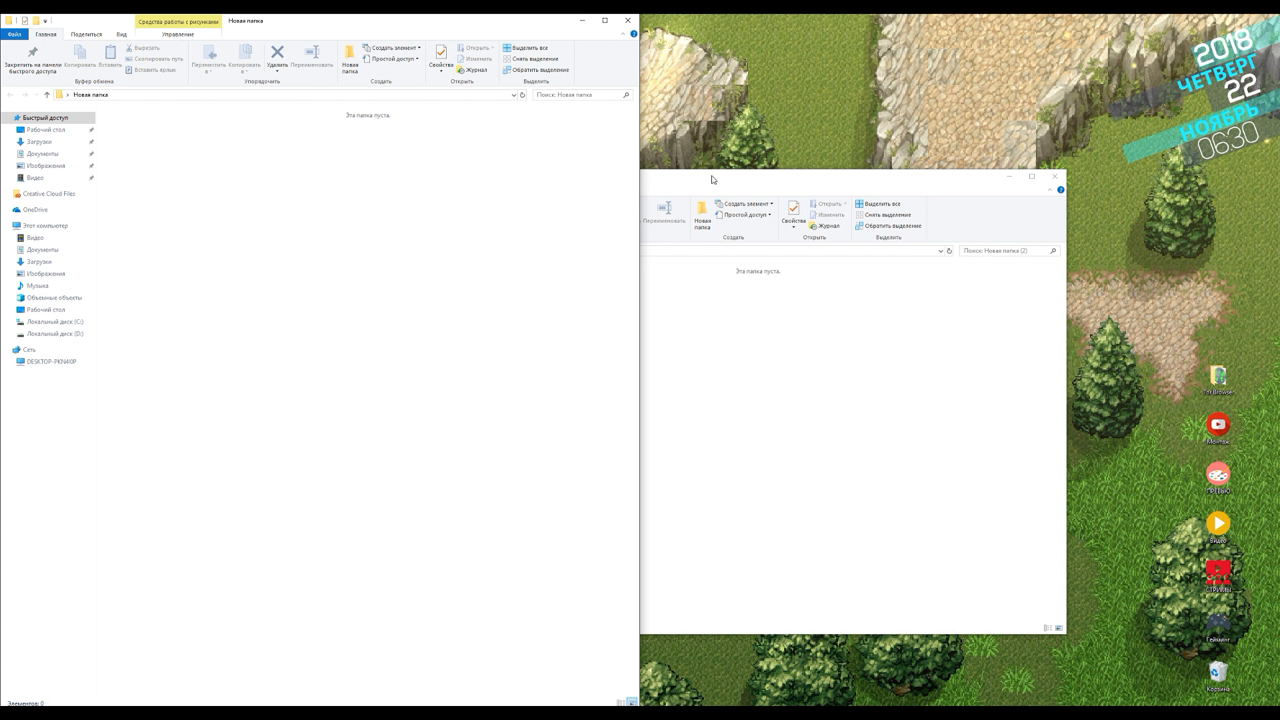
left_click(628, 22)
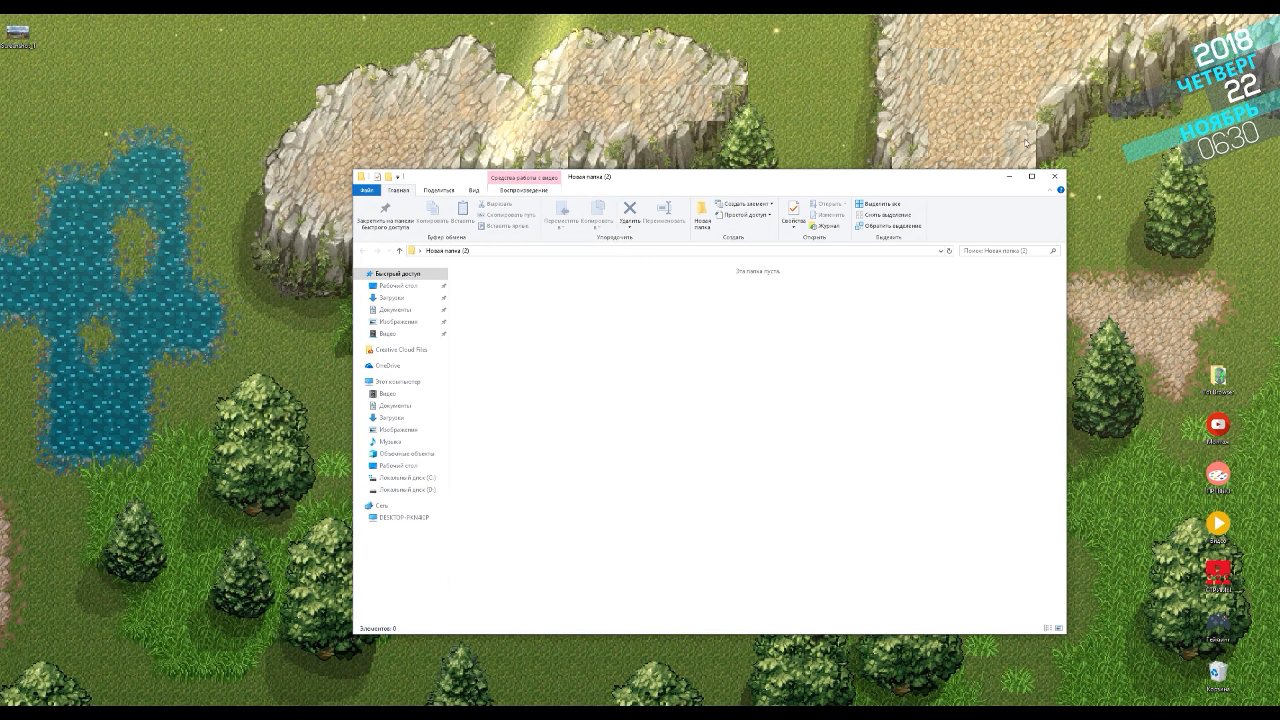
left_click(1053, 180)
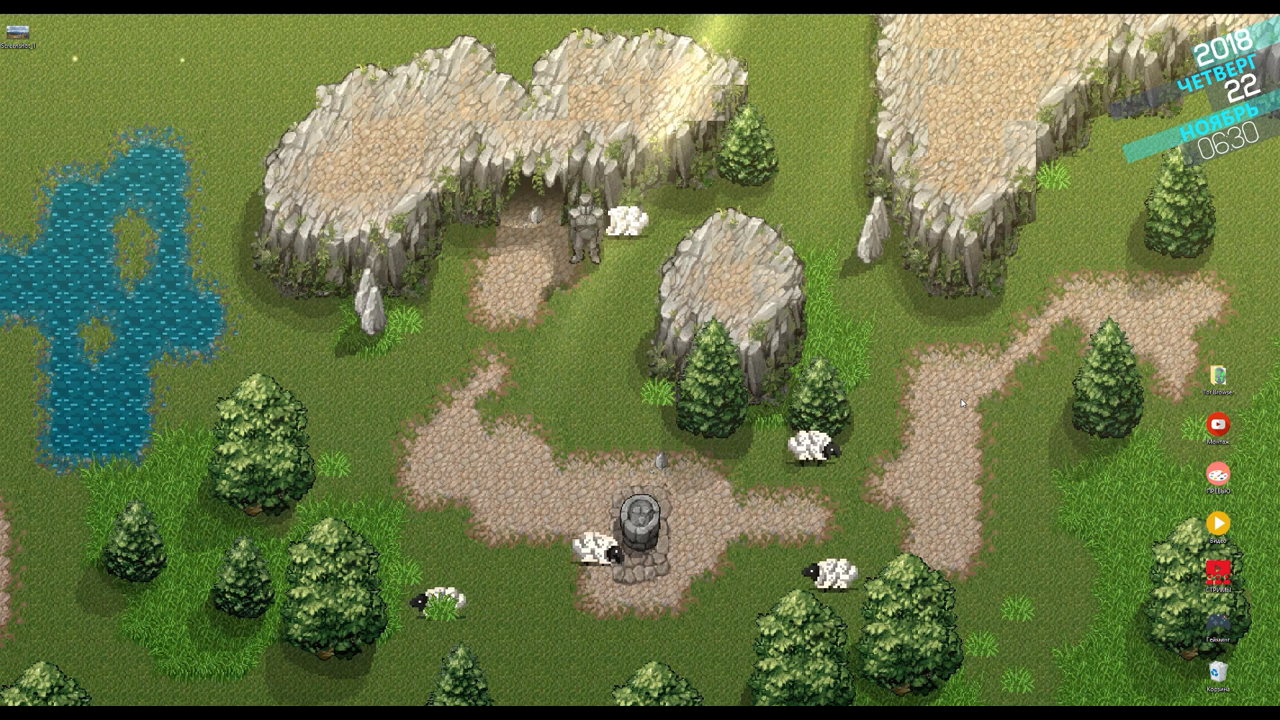
Open the properties of The Witcher 3 Wild Hunt shortcut in the desktop folder "Гейминг"
double_click(1233, 632)
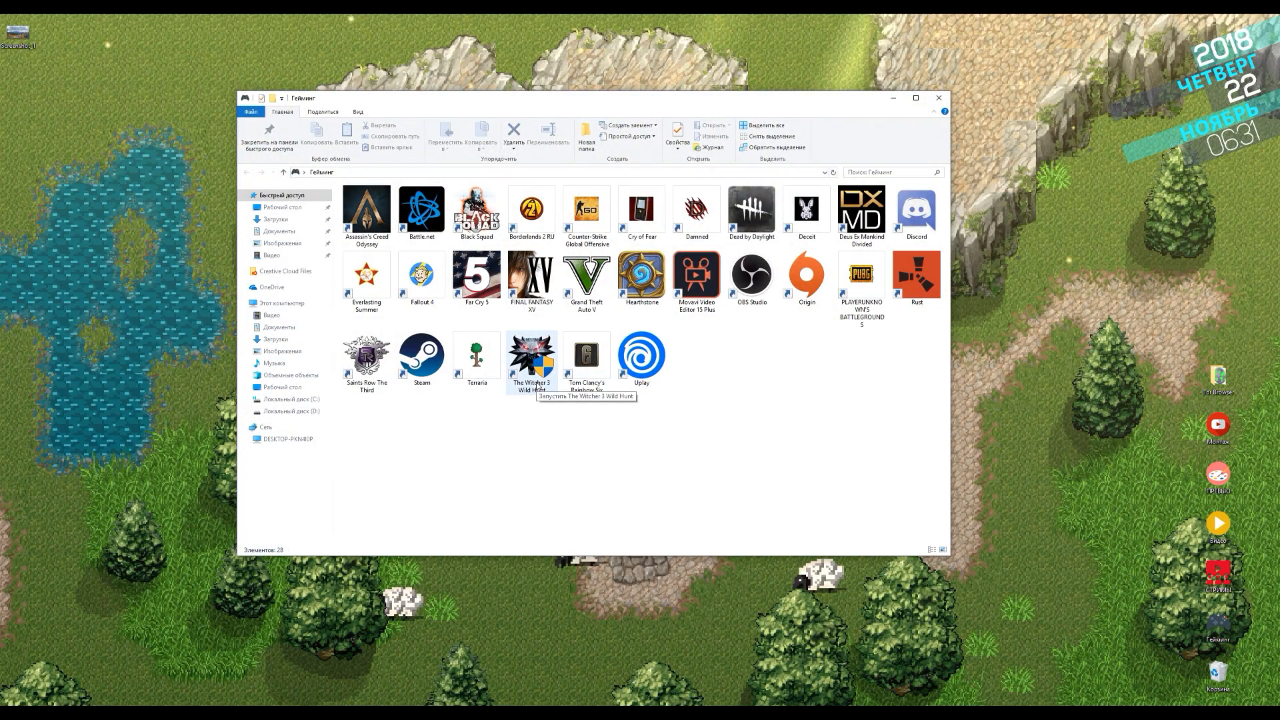
left_click(528, 365)
right_click(527, 365)
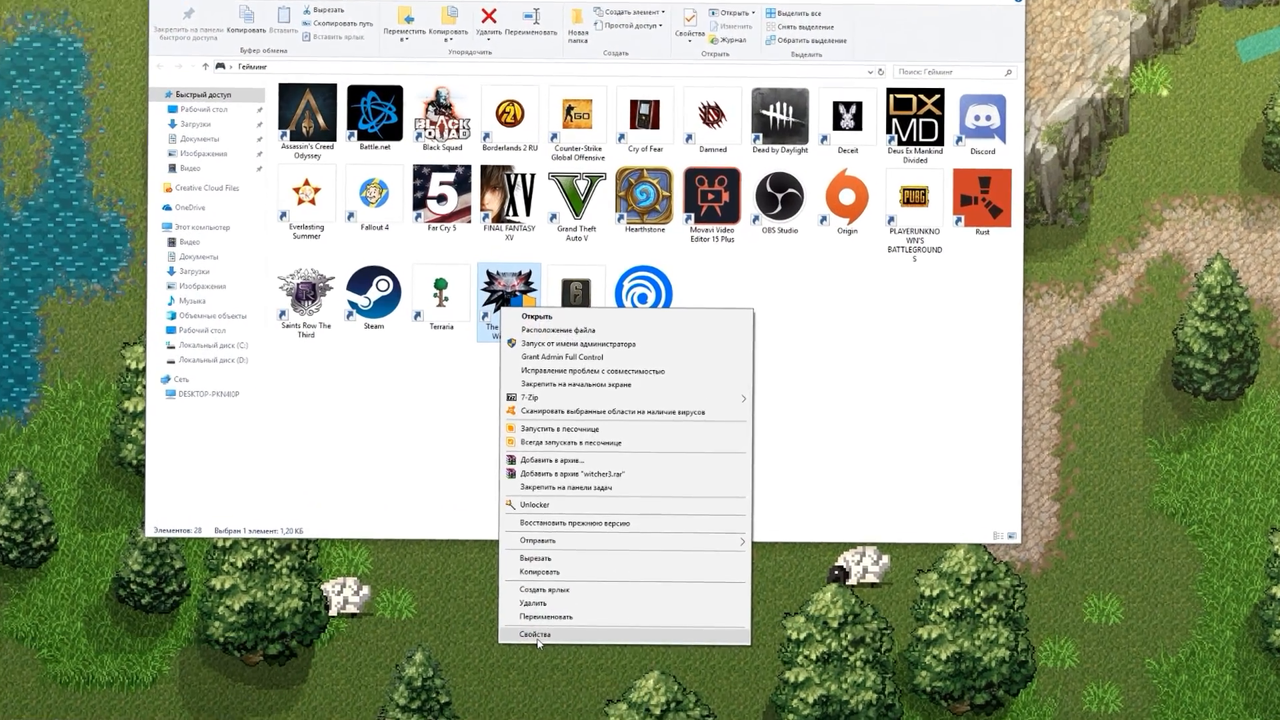
left_click(560, 633)
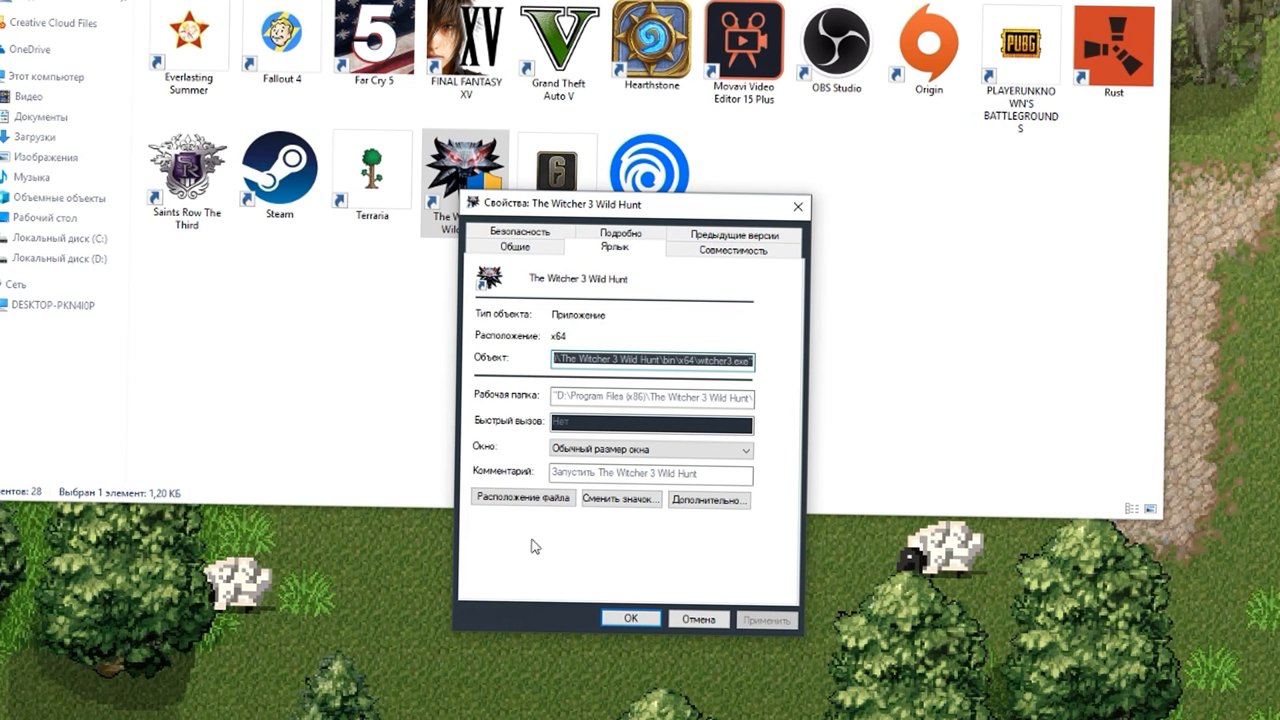
Assign Ctrl + Alt + 1 as the quick-launch key combination of The Witcher 3 shortcut and apply the change
left_click(599, 426)
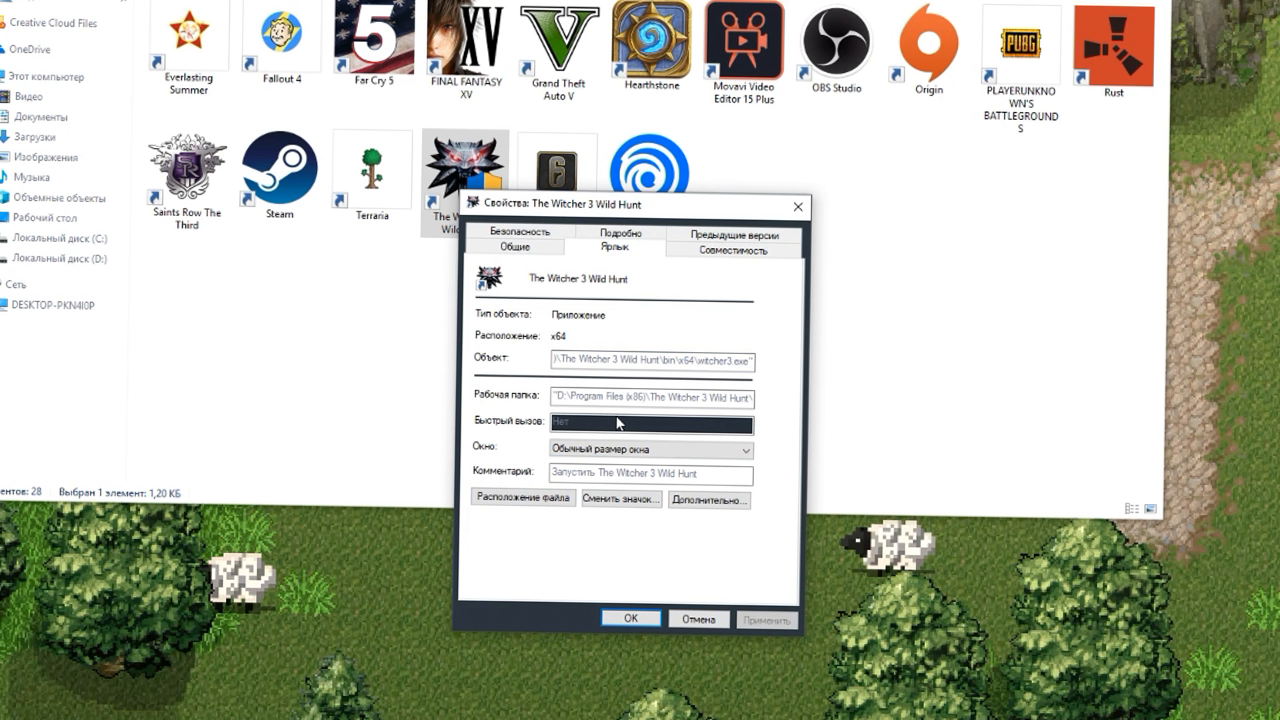
key("ctrl+alt+w")
key("ctrl+alt+r")
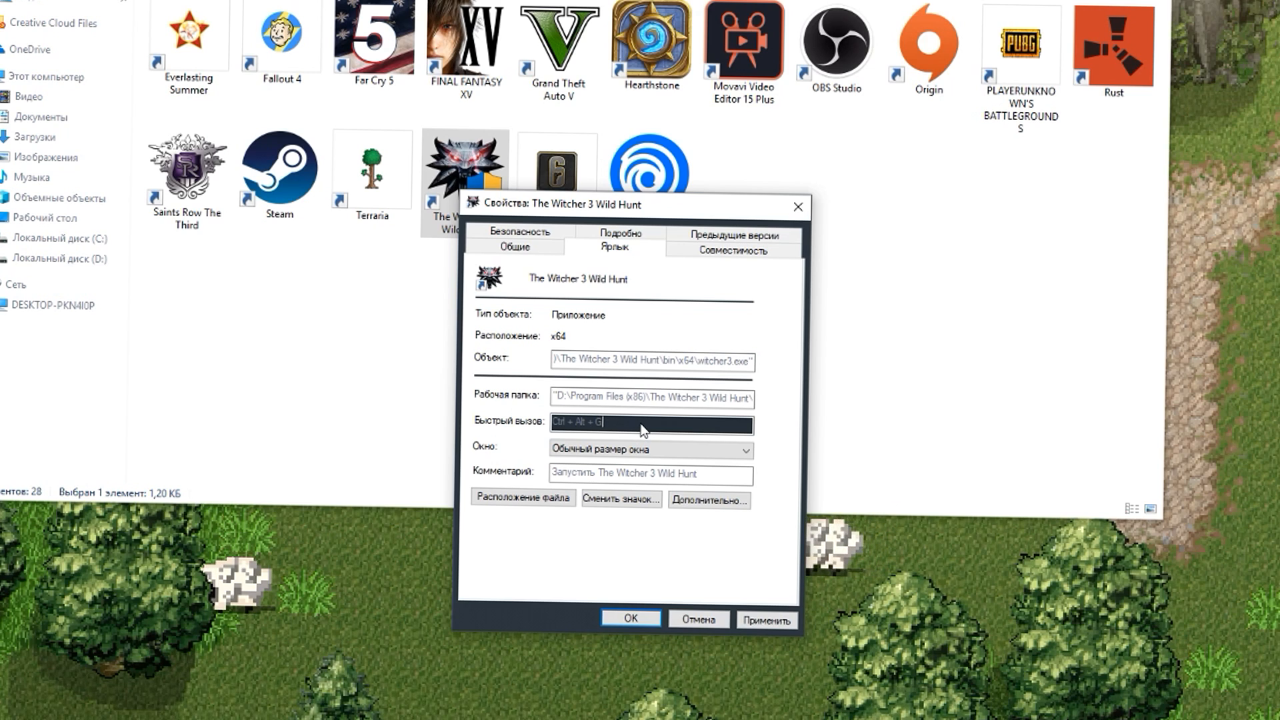
key("KP_2")
key("KP_1")
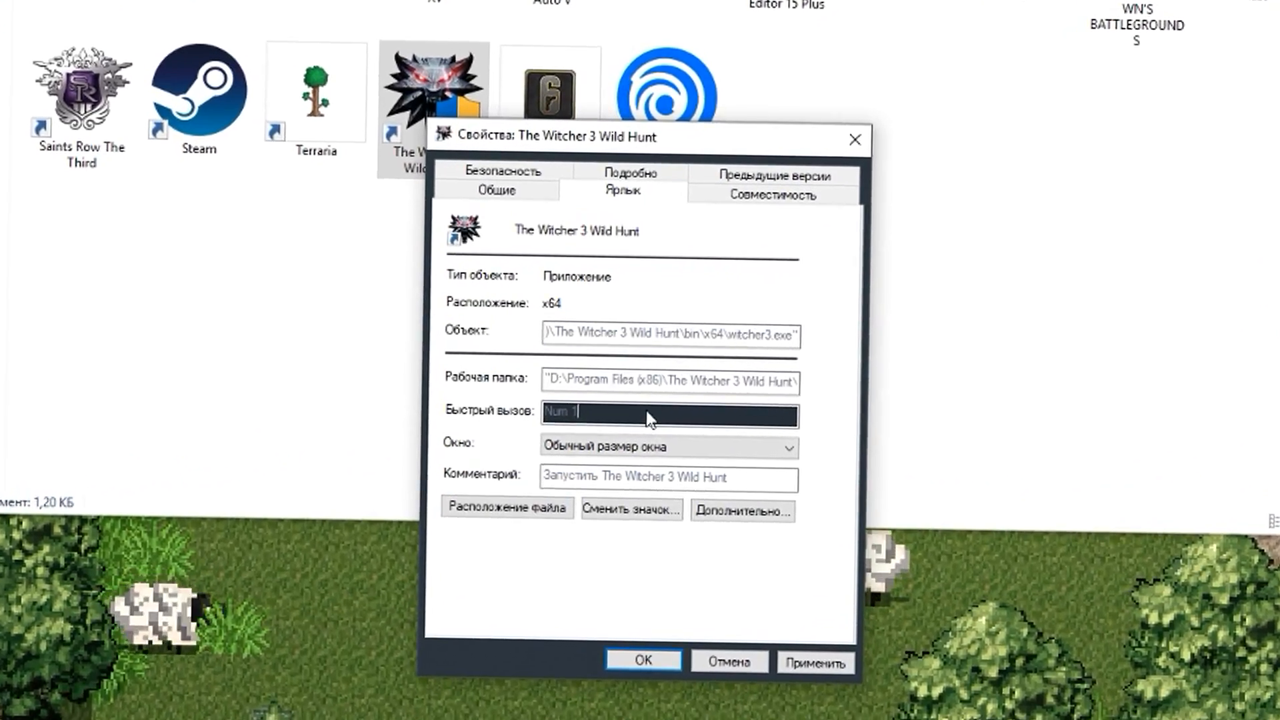
key("ctrl+alt+1")
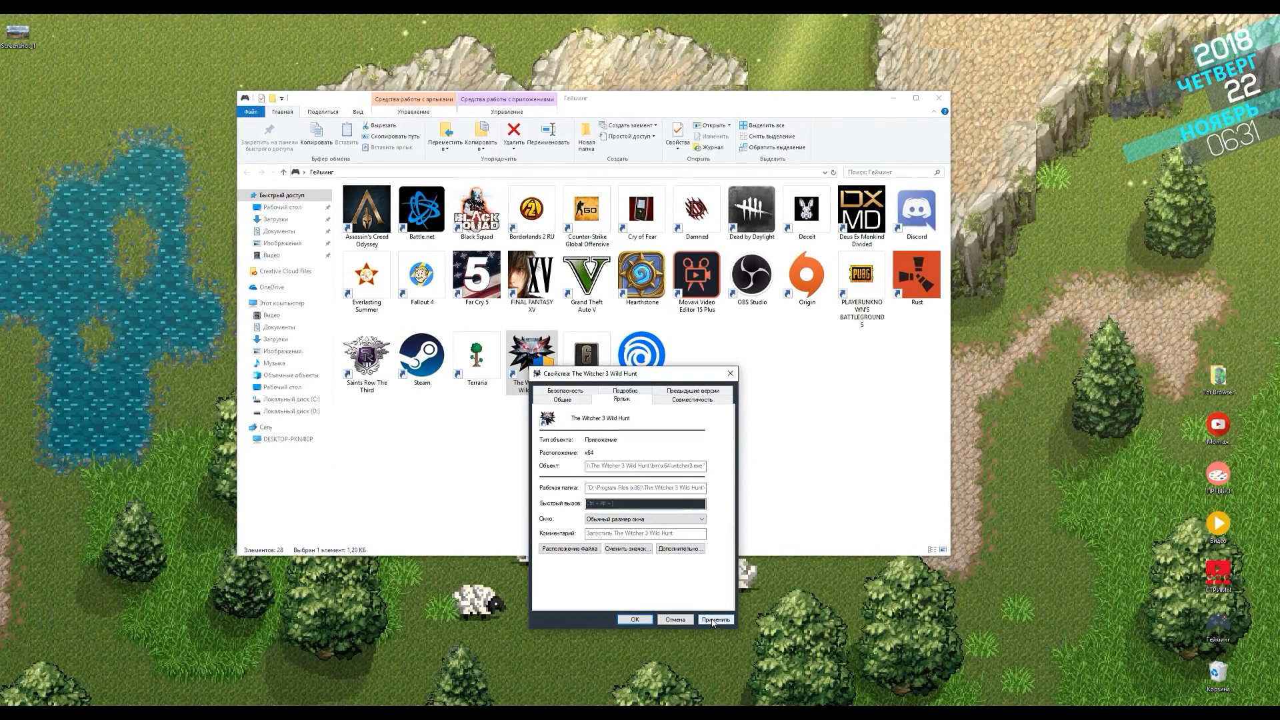
left_click(713, 622)
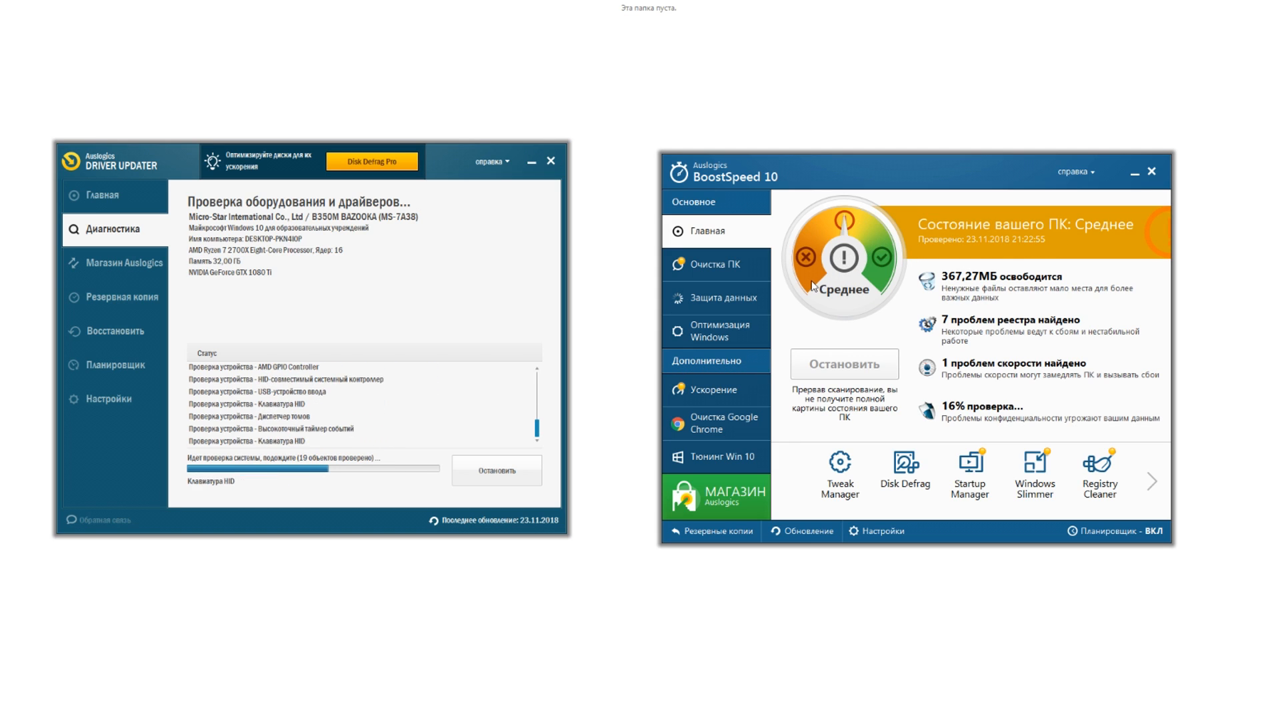
Review BoostSpeed's Windows optimization advice and the acceleration monitoring of processor and memory, and return to the PC status overview
left_click(748, 329)
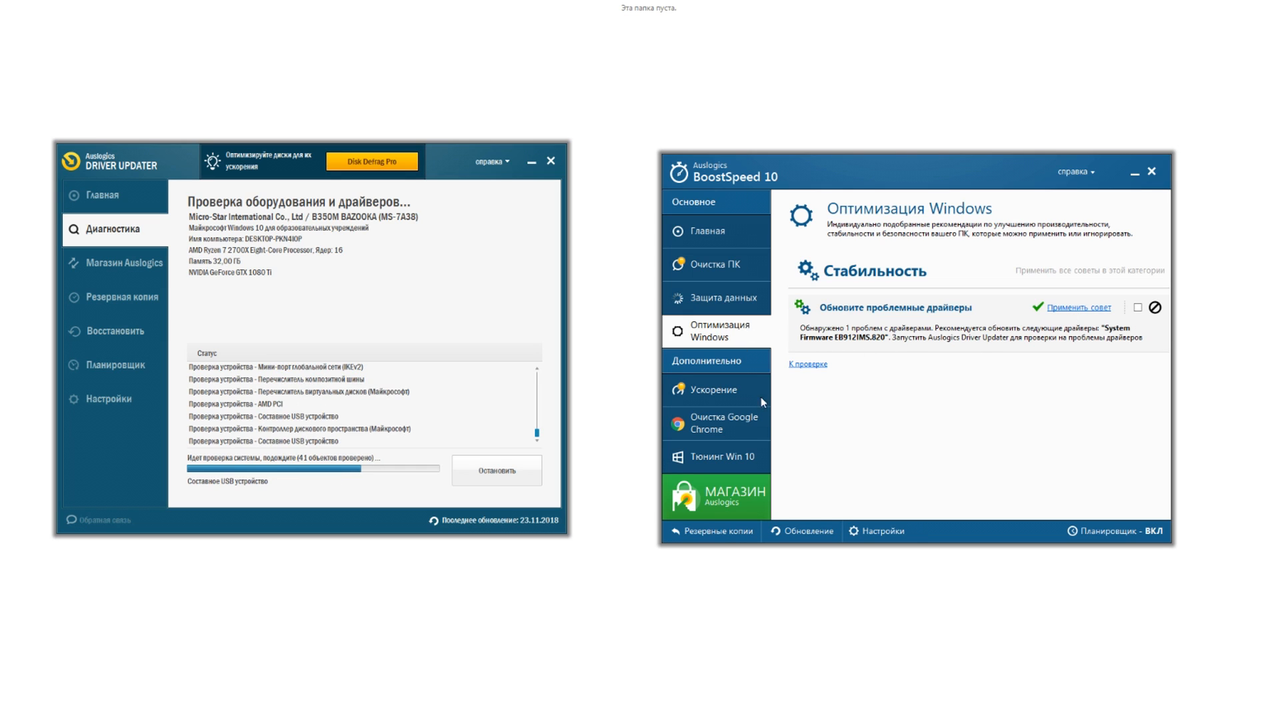
left_click(734, 383)
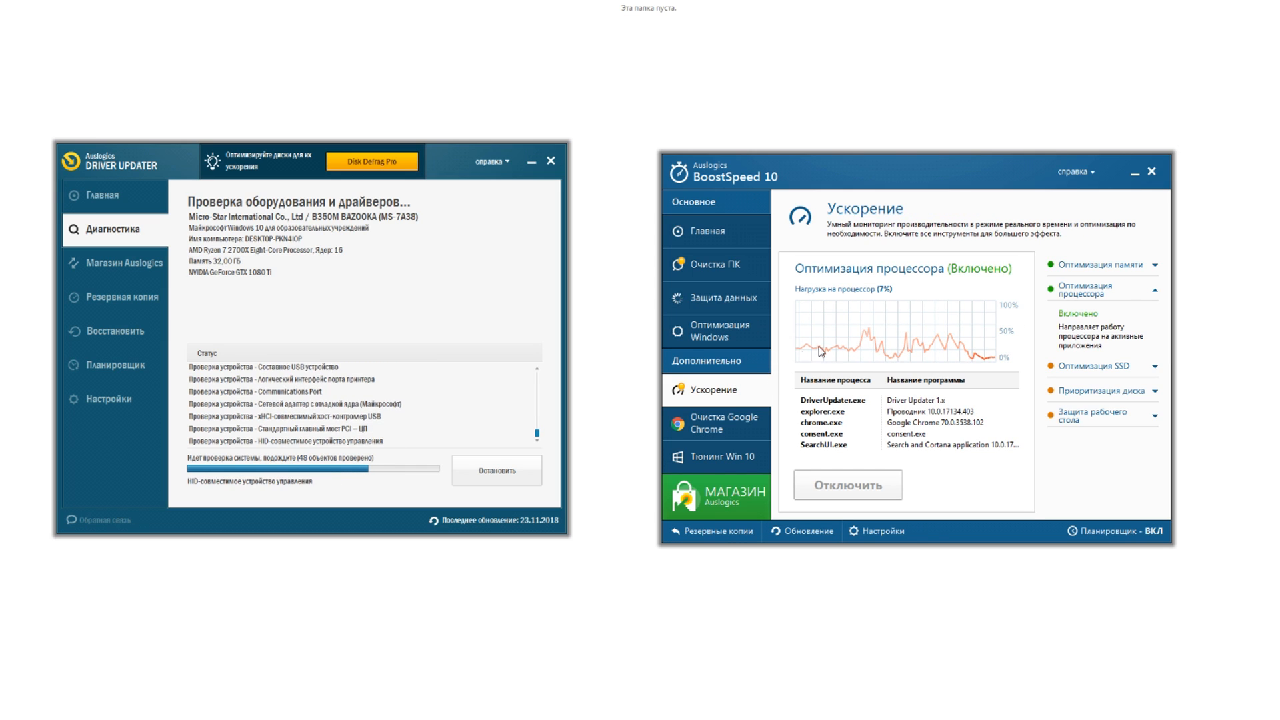
left_click(1080, 265)
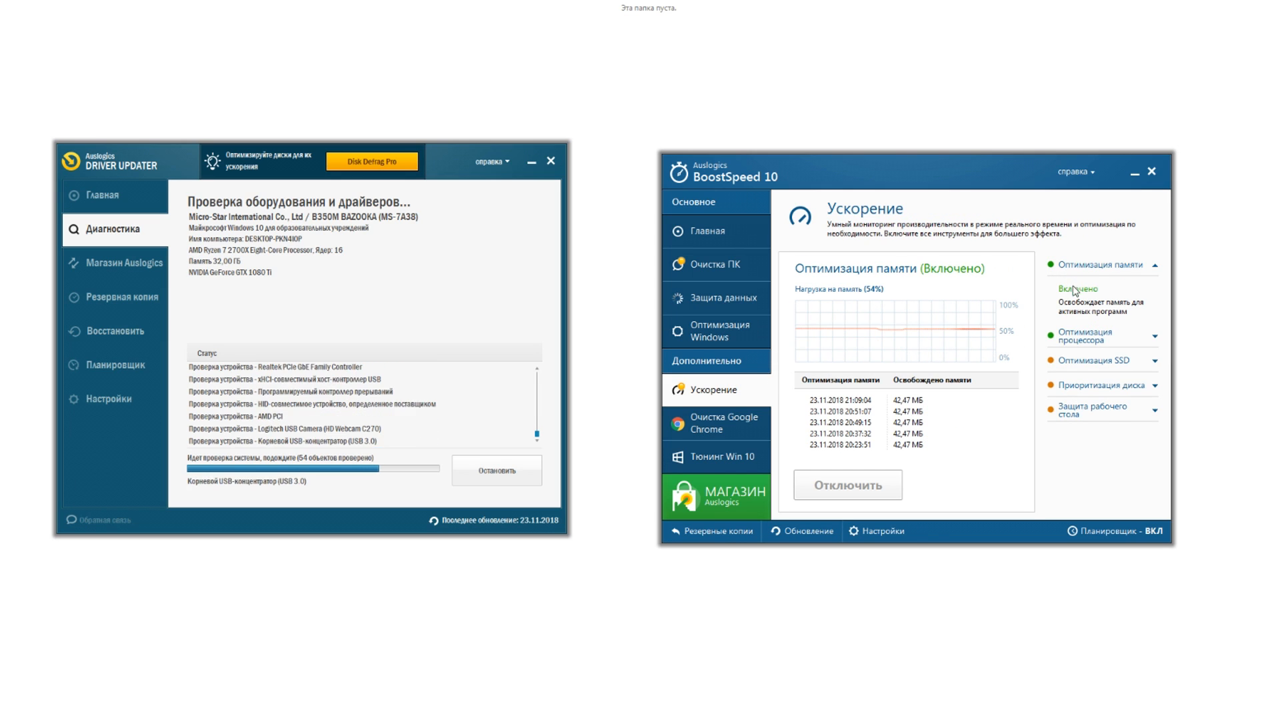
left_click(1084, 339)
left_click(722, 235)
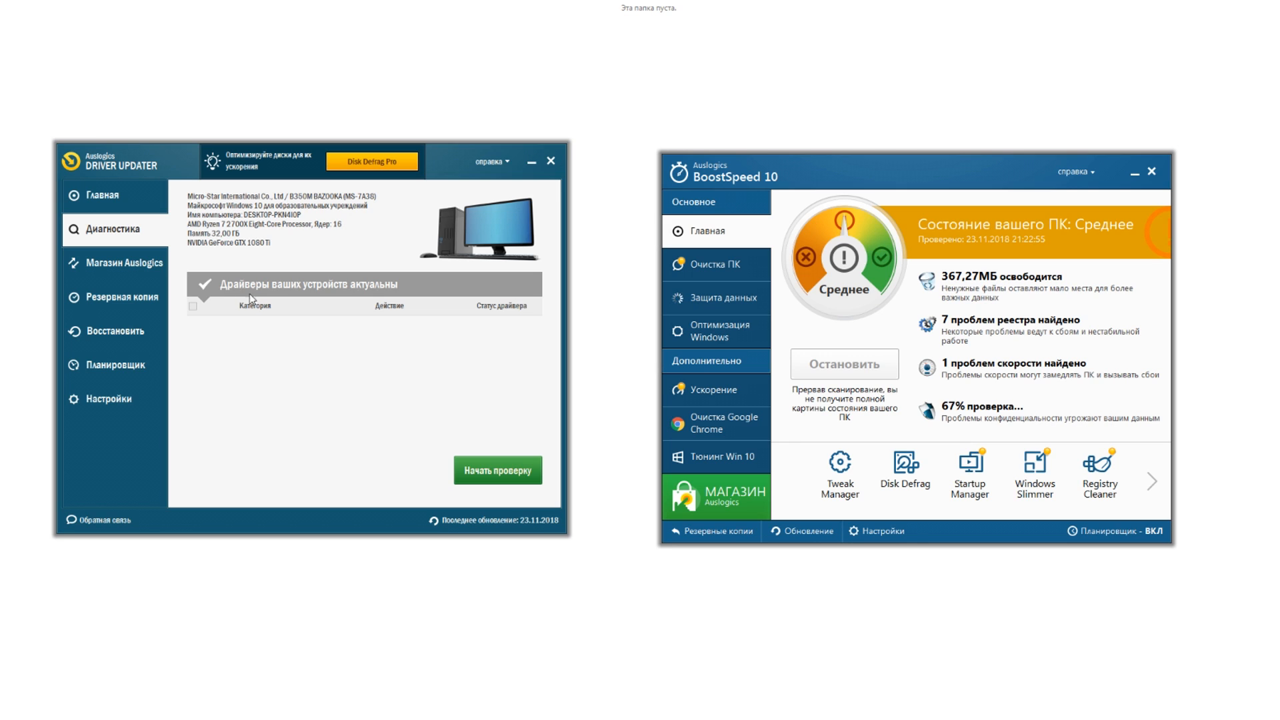
Close Auslogics Driver Updater and move the BoostSpeed window toward the middle of the screen
left_click(550, 162)
left_click_drag(725, 164, 415, 165)
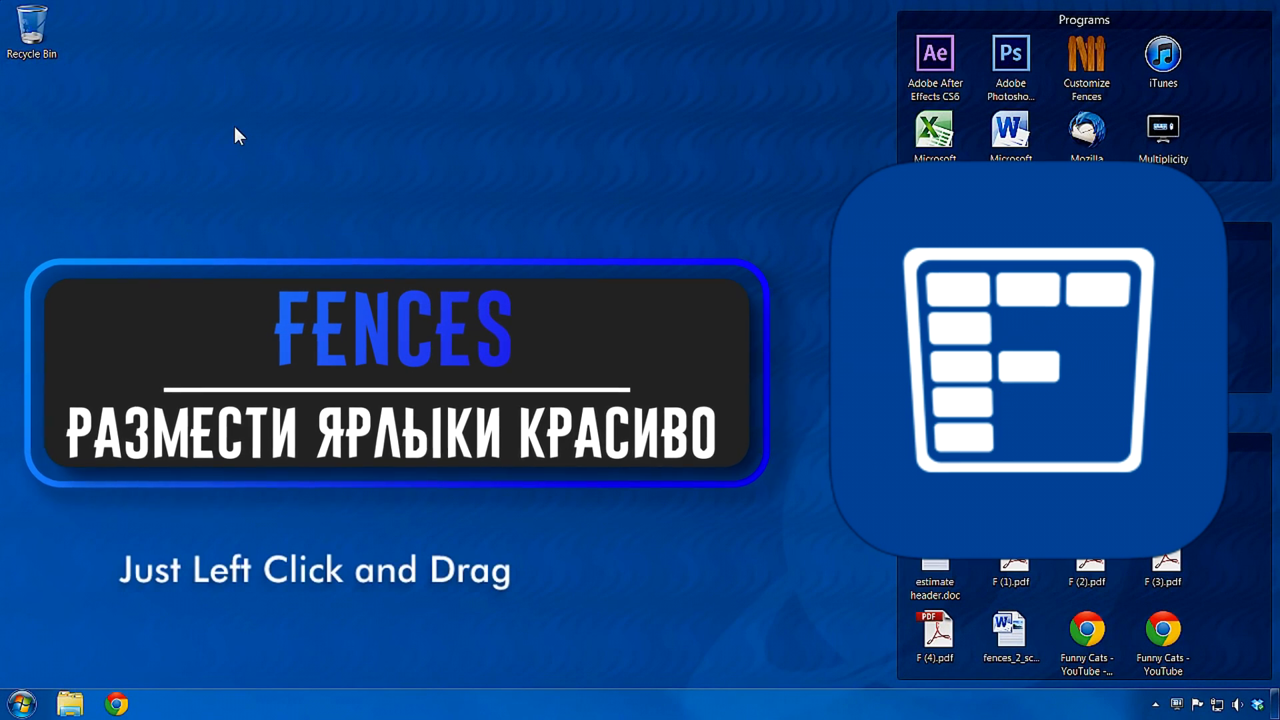
Create a new fence on the empty desktop area beside the existing fences and name it "contract"
left_click_drag(234, 126, 617, 360)
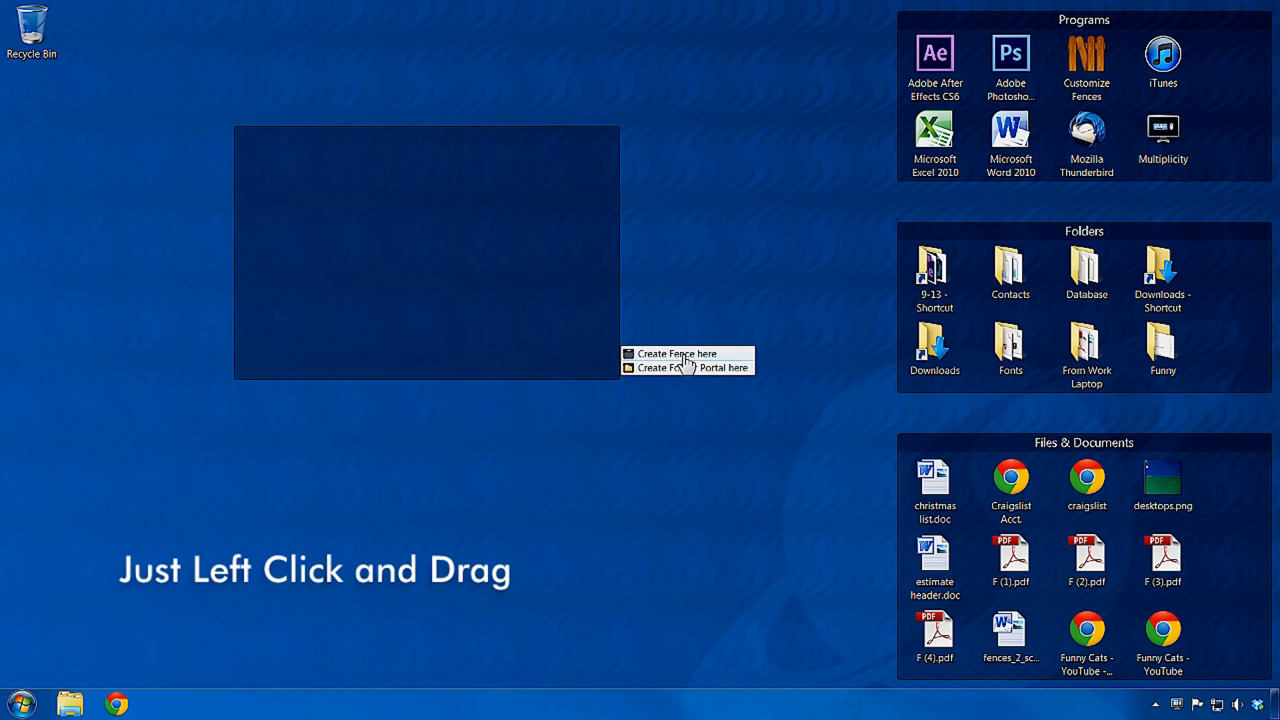
left_click(678, 360)
type("contract")
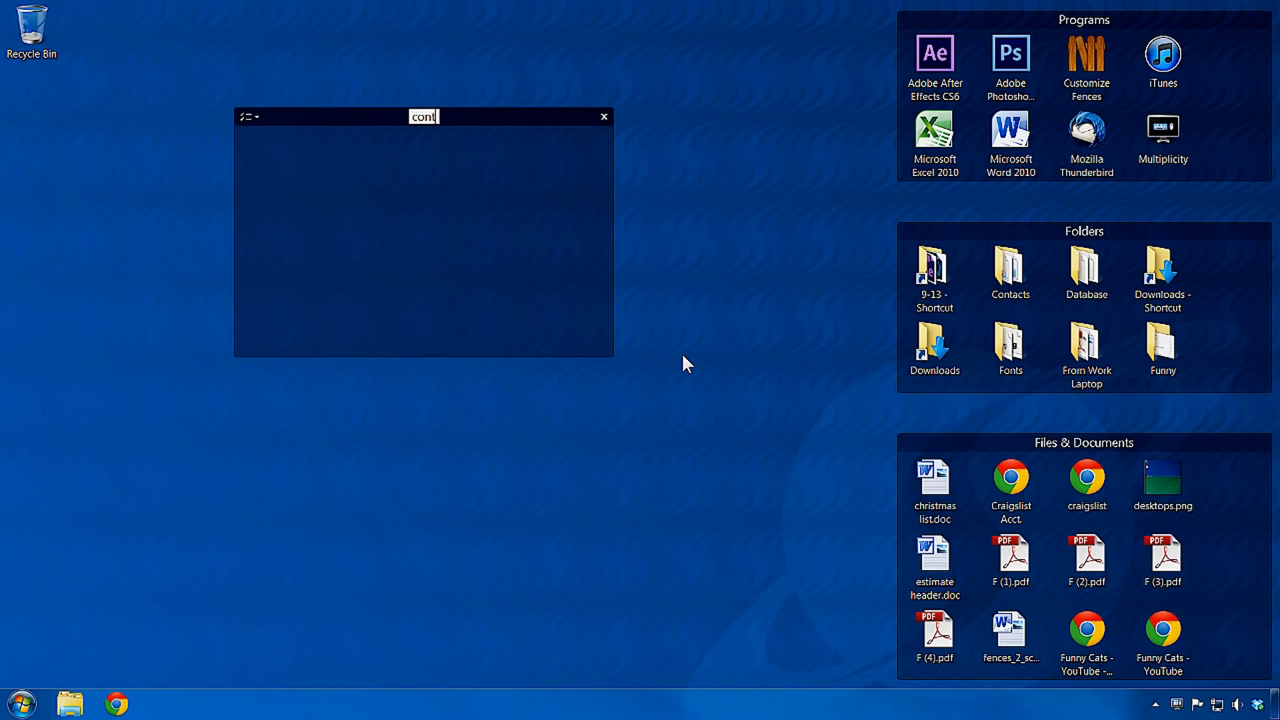
key("Return")
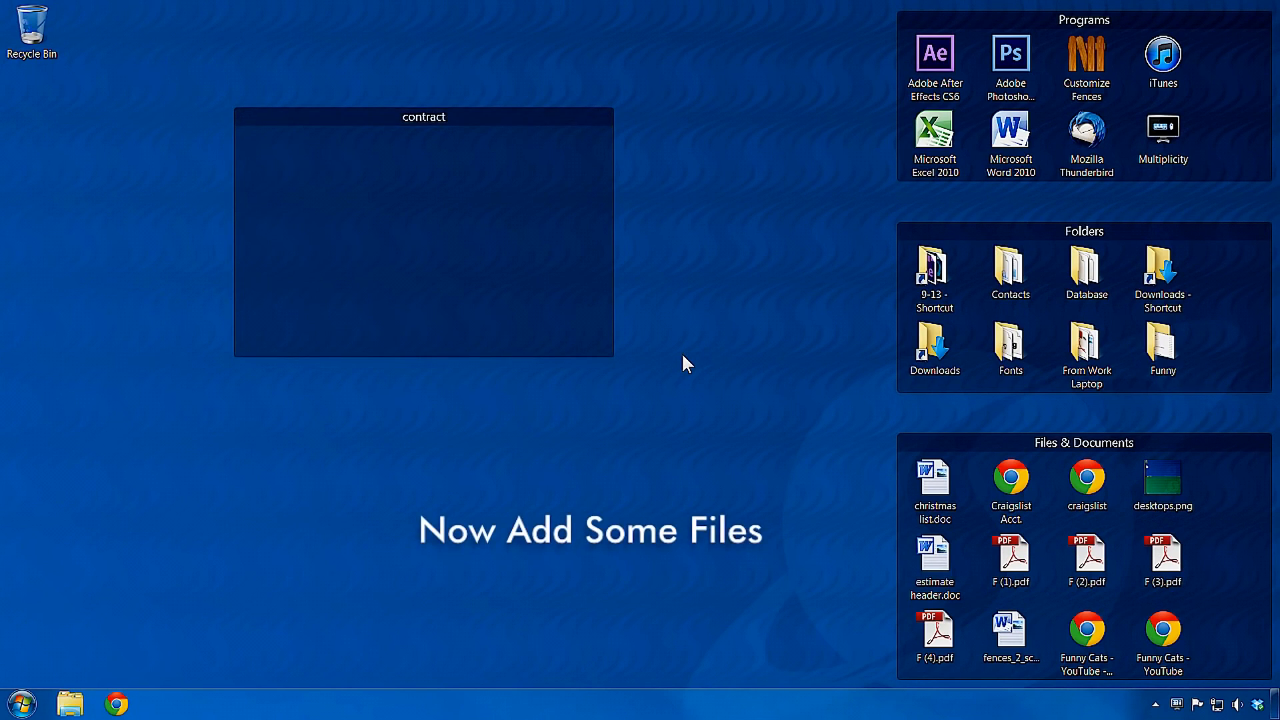
Move F (1).pdf, F (2).pdf, F (3).pdf and F (4).pdf from the Files & Documents fence into the contract fence
left_click(1010, 558)
left_click(1086, 559, "ctrl")
left_click(1162, 559, "ctrl")
left_click(937, 631, "ctrl")
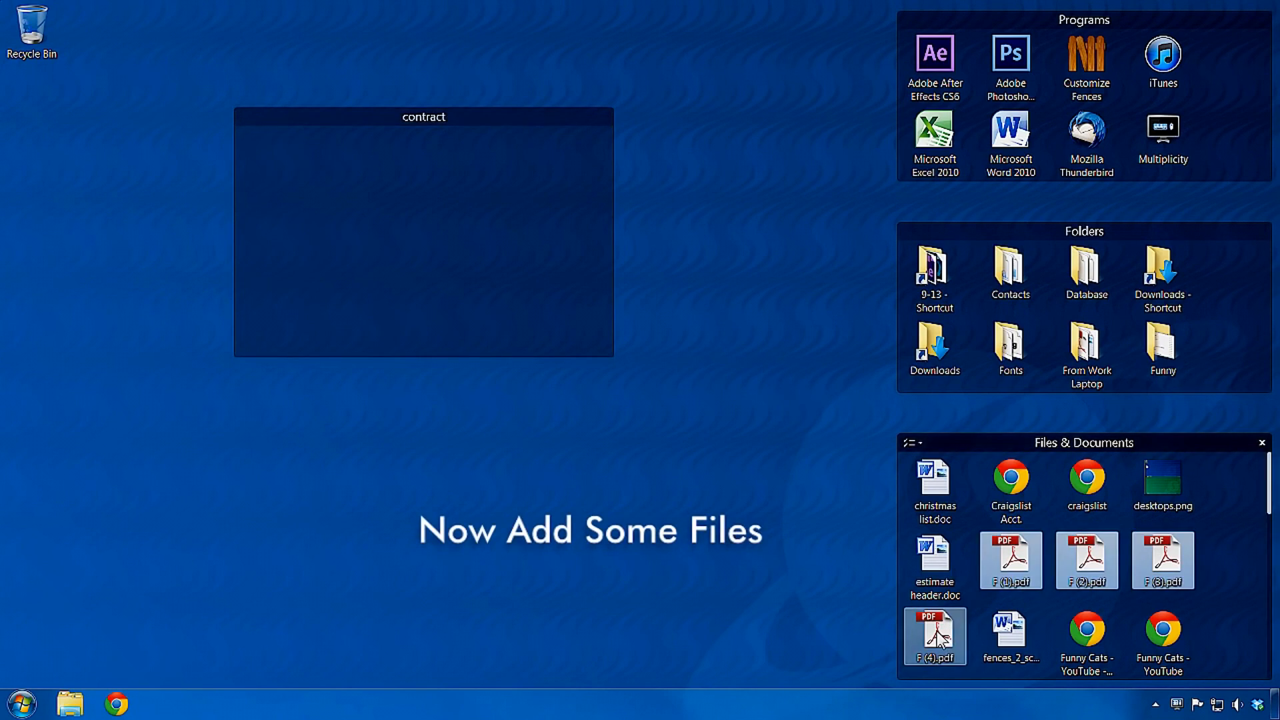
left_click_drag(938, 636, 474, 217)
left_click(473, 211)
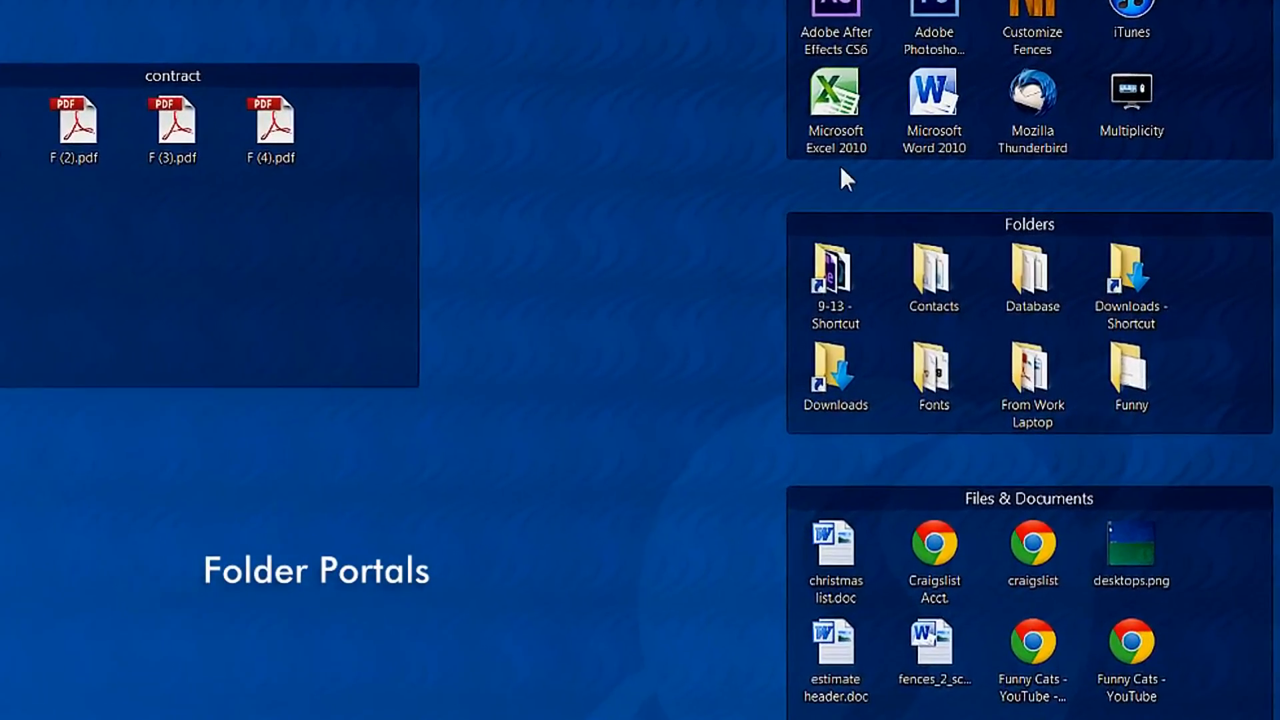
Show the Contacts folder from the Folders fence on the desktop as a folder portal
right_click(893, 273)
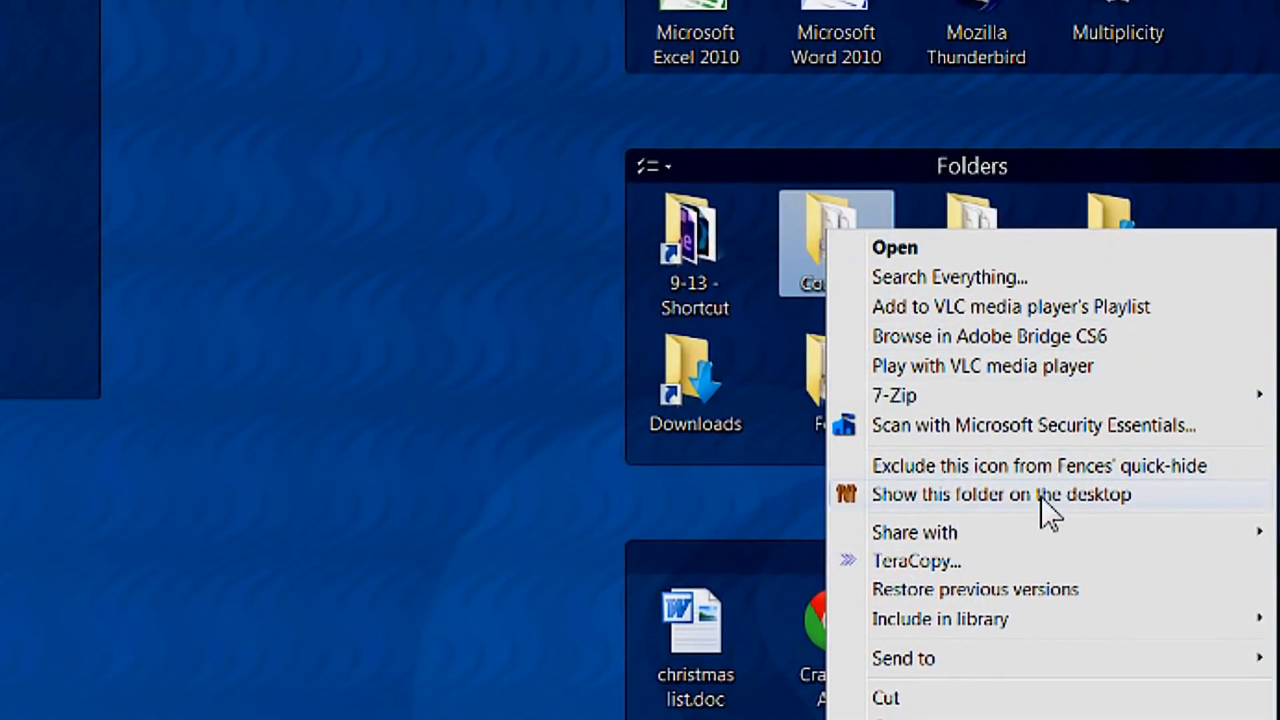
left_click(1041, 496)
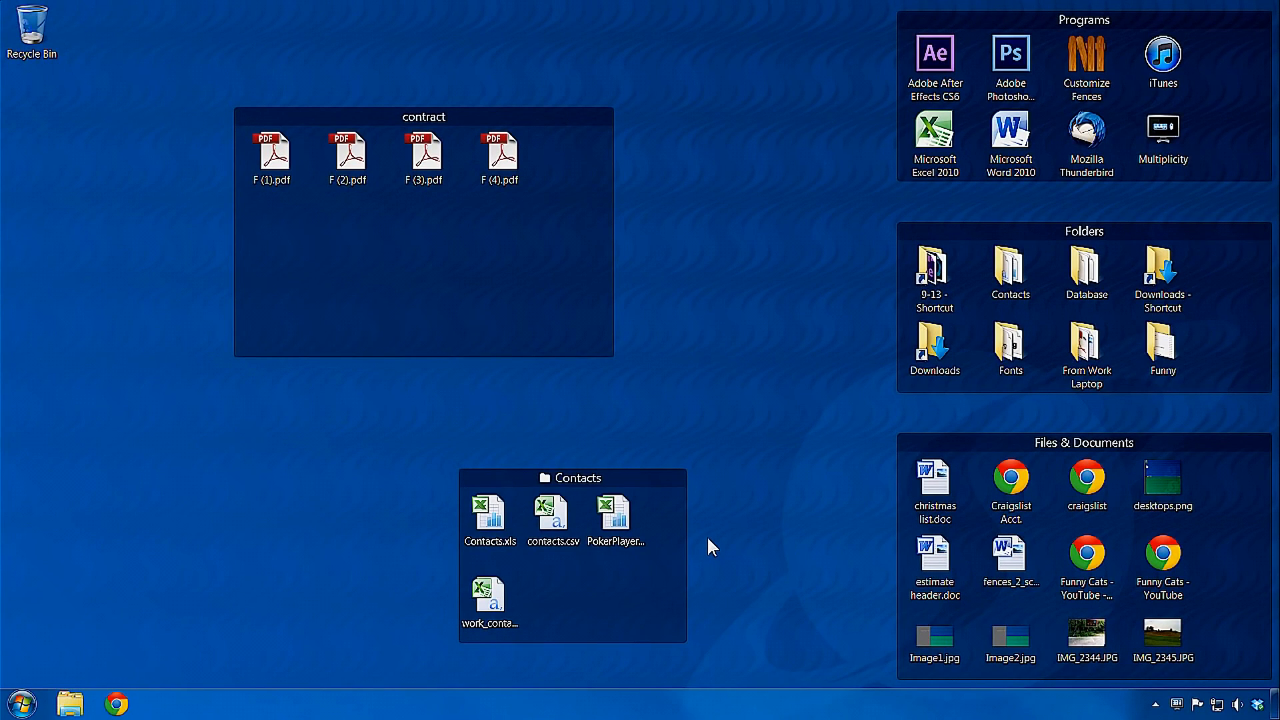
mouse_move(646, 586)
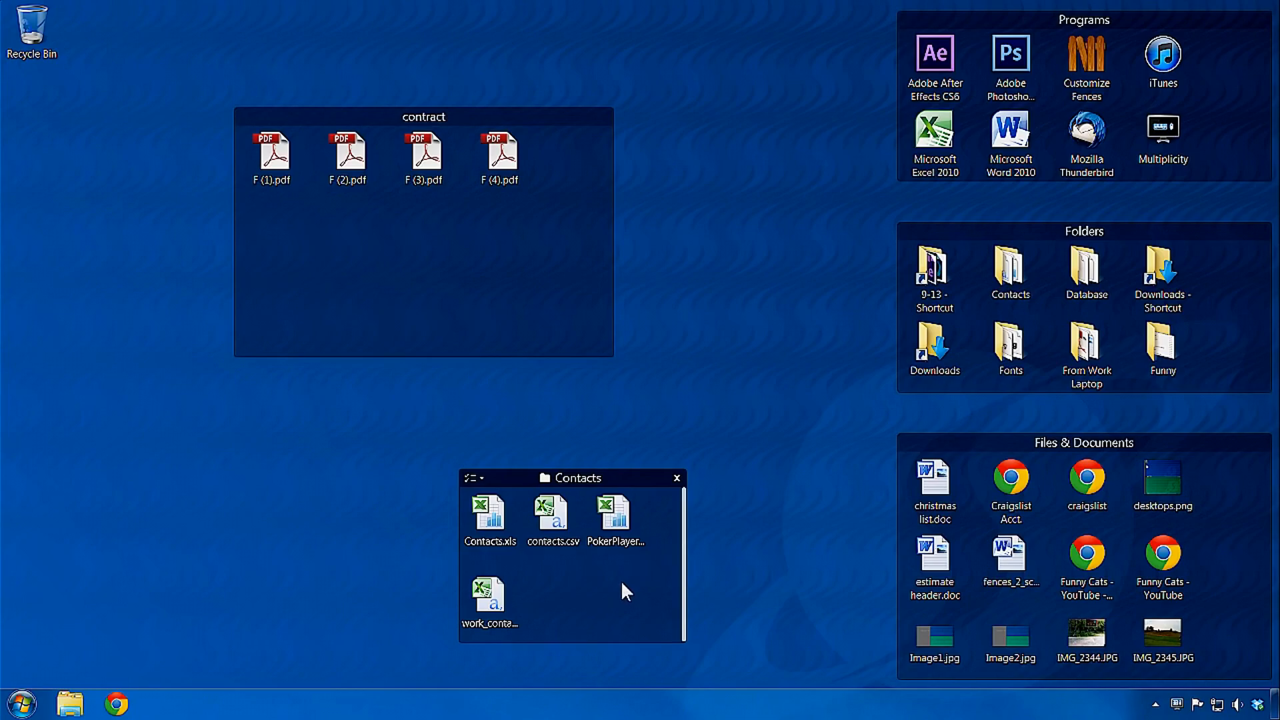